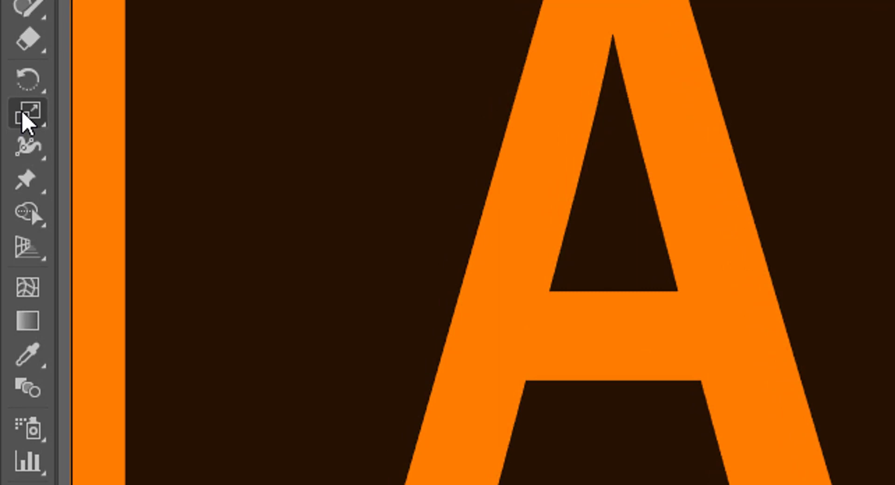
Step: Tear off the Scale, Shear and Reshape tool group into a floating panel beside the SHEAR TOOL heading
click(22, 111)
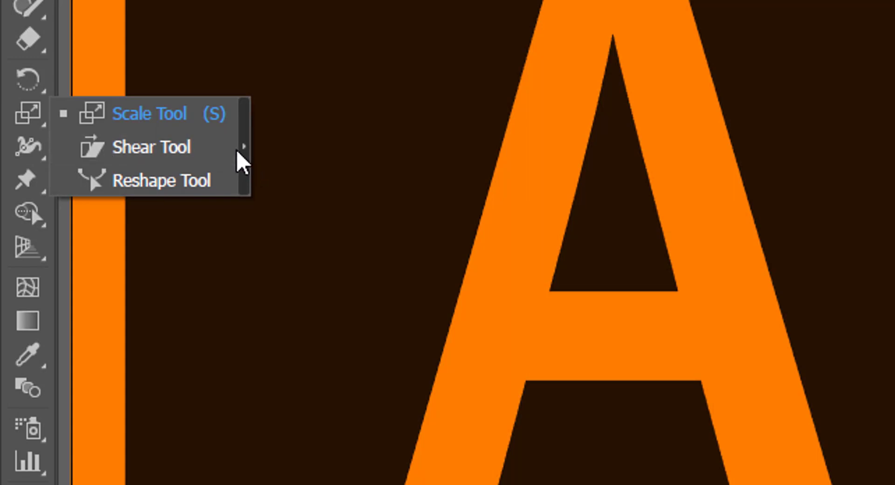
click(247, 157)
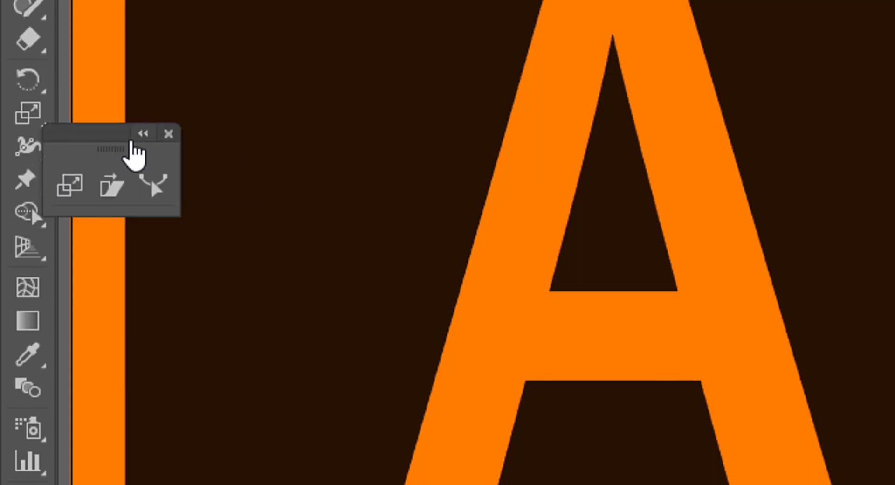
drag(114, 160, 160, 193)
drag(210, 212, 778, 280)
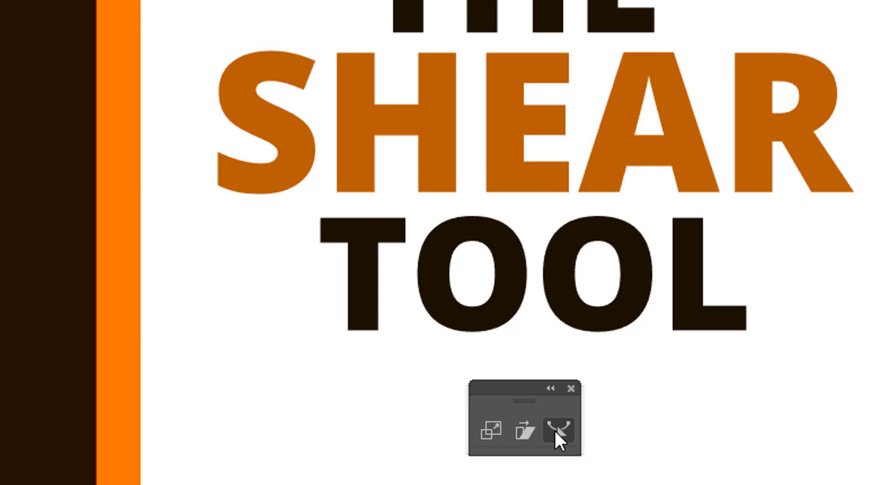
Step: Draw an unfilled rectangle on the white artboard area
click(524, 438)
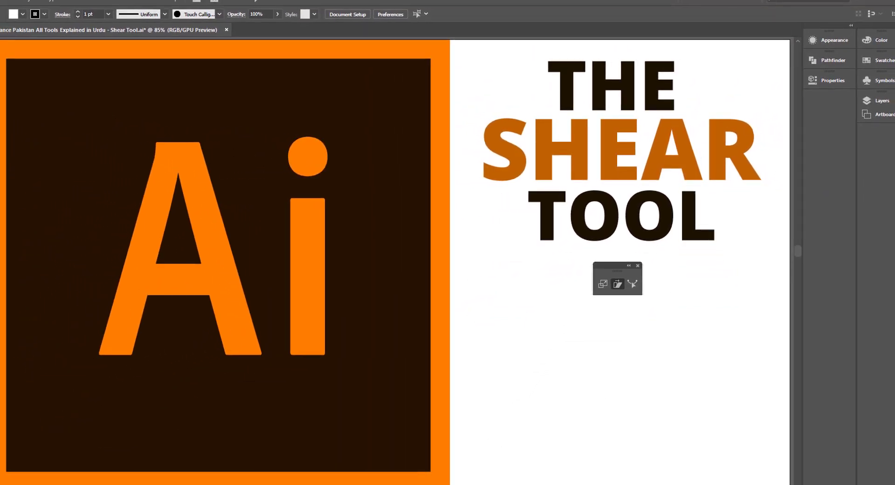
click(9, 142)
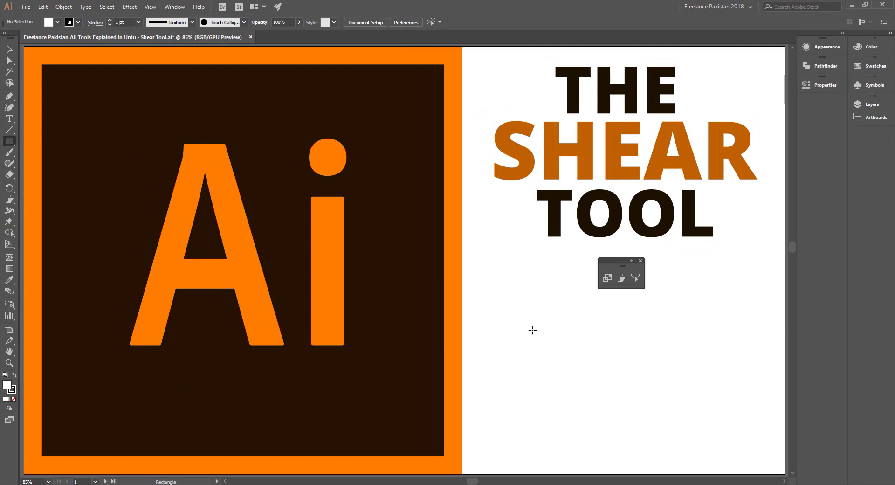
drag(533, 330, 615, 421)
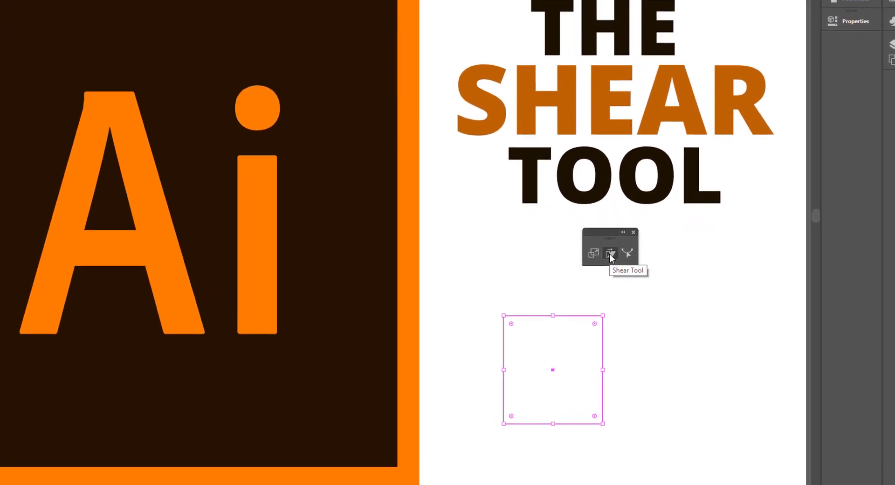
Step: Slant the rectangle into a parallelogram with the Shear tool
click(611, 254)
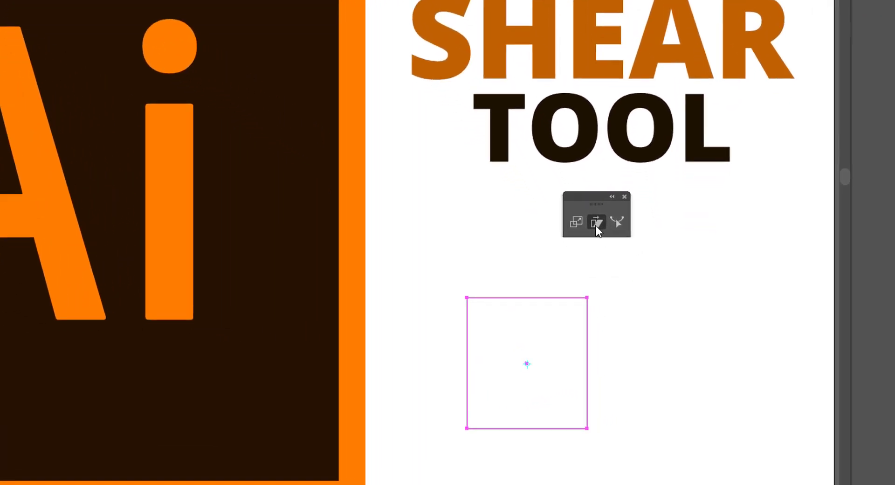
drag(496, 286, 519, 290)
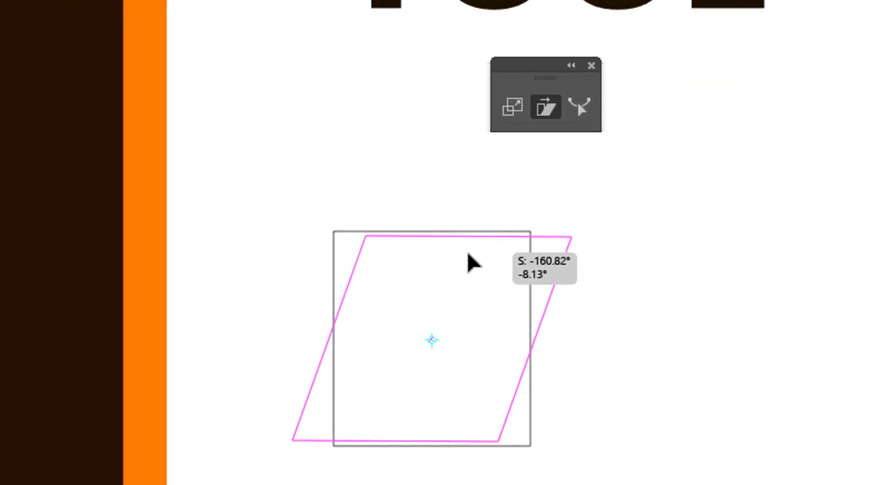
drag(468, 253, 506, 266)
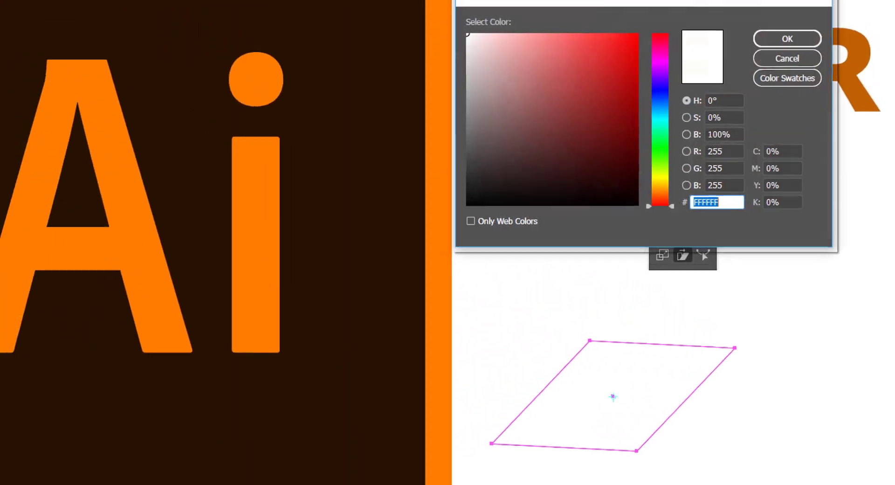
Step: Fill the parallelogram with teal 1A8978 in the Color Picker
click(660, 125)
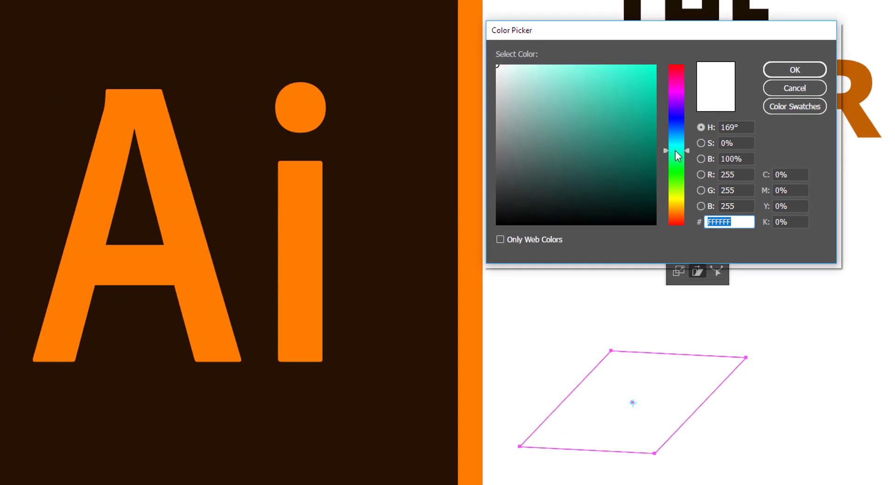
click(596, 124)
click(623, 141)
click(771, 74)
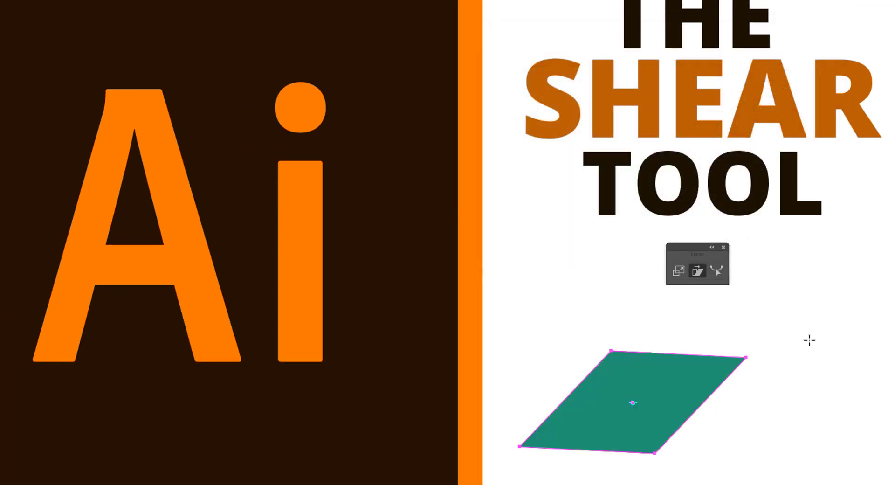
Step: Reselect the teal parallelogram and shear it again into a steeper slant
key(v)
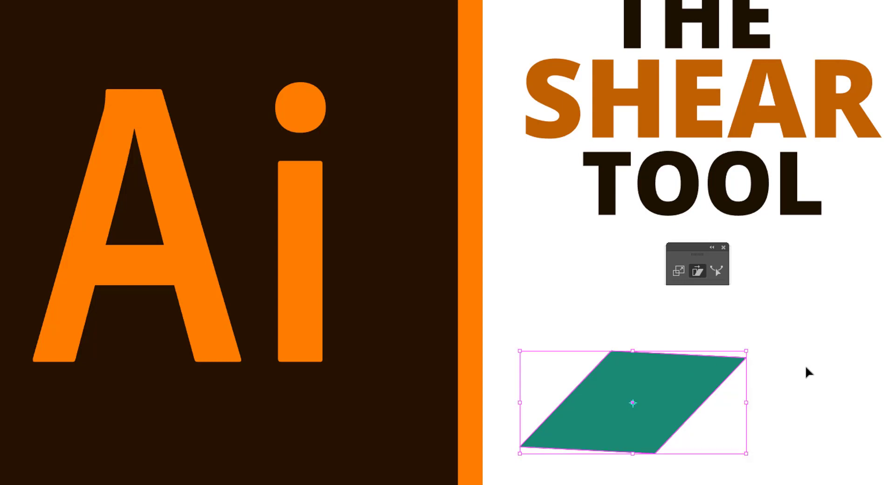
key(s)
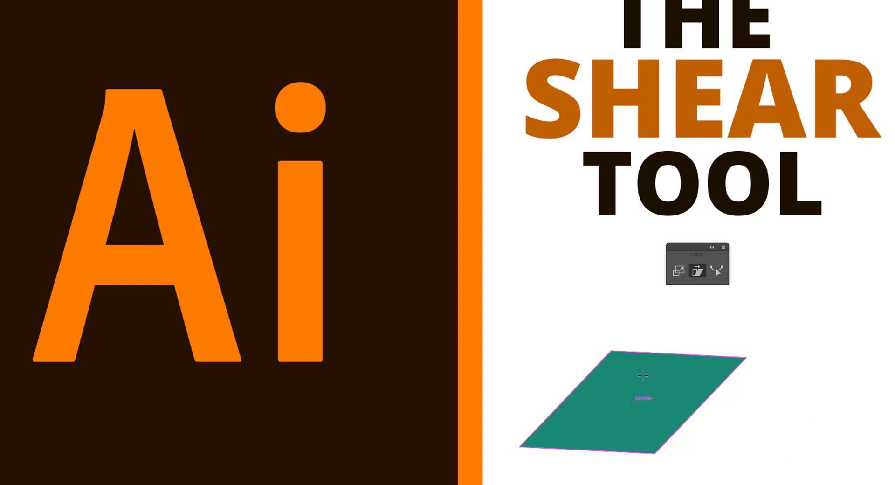
key(ctrl+shift+a)
ctrl+click(631, 396)
drag(696, 372, 660, 360)
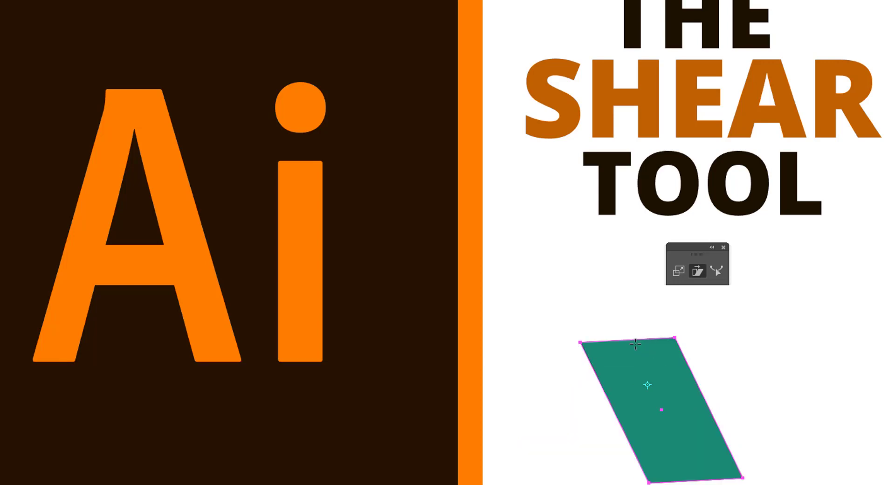
drag(639, 338, 735, 377)
drag(752, 370, 738, 369)
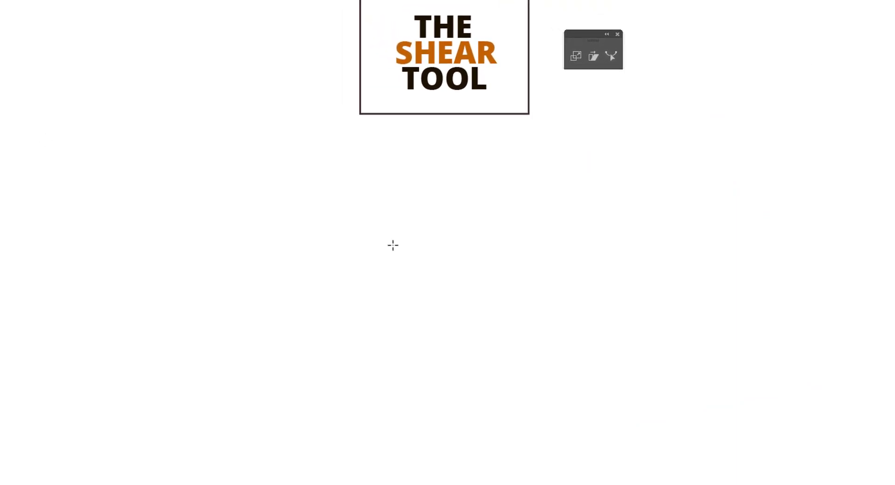
Step: Draw a new rectangle below the title and open the Shear dialog for it
drag(371, 260, 563, 361)
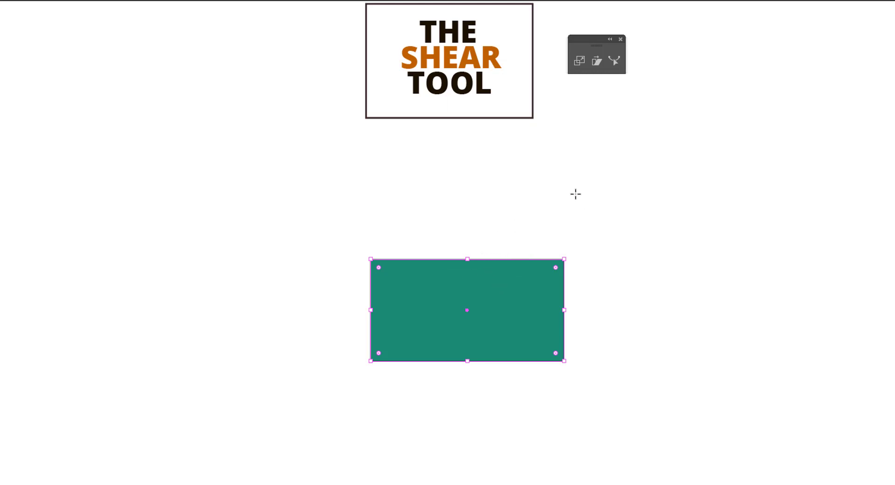
click(591, 63)
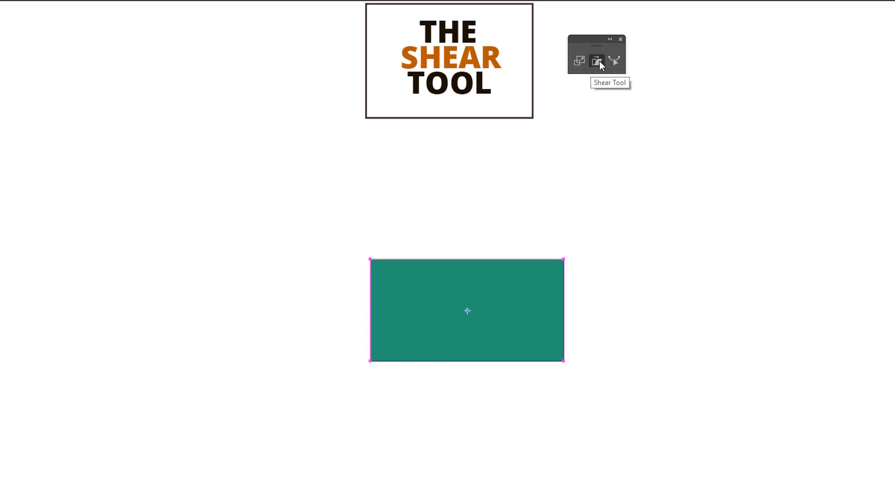
double_click(600, 60)
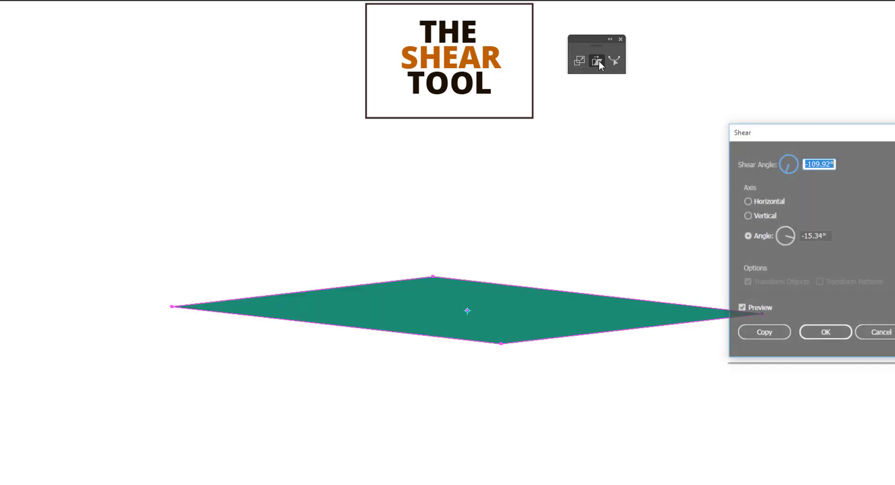
drag(831, 134, 787, 80)
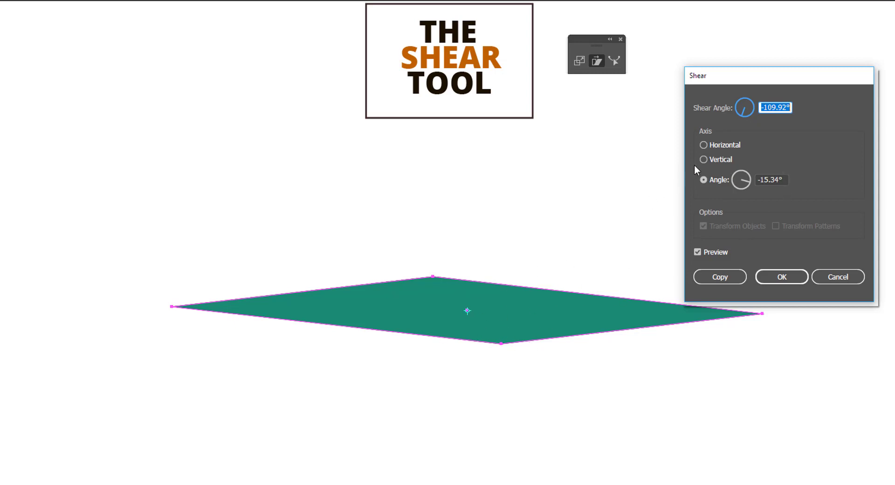
drag(784, 81, 811, 85)
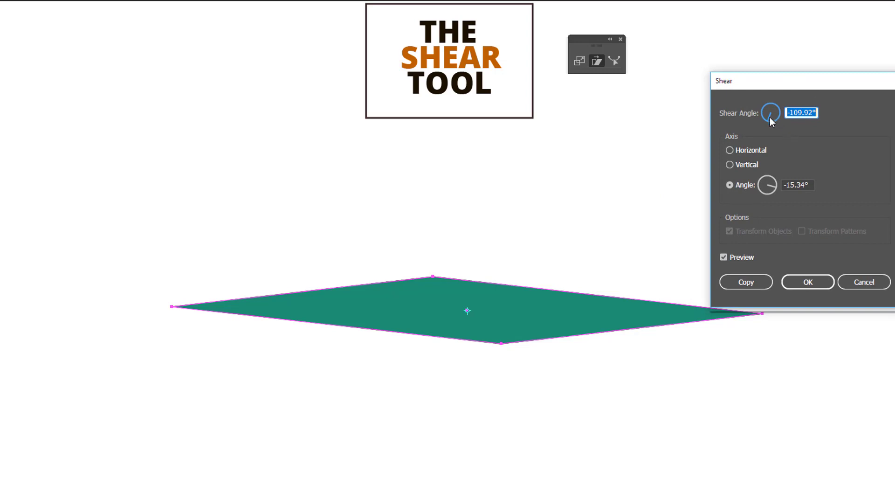
Step: Set Shear Angle 297° and Axis Angle 56°, toggling Preview off and on to compare
text(193)
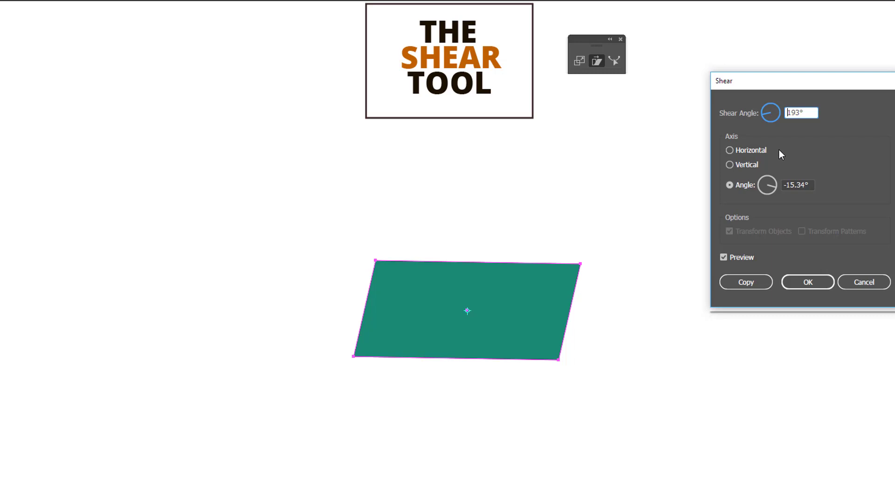
click(730, 165)
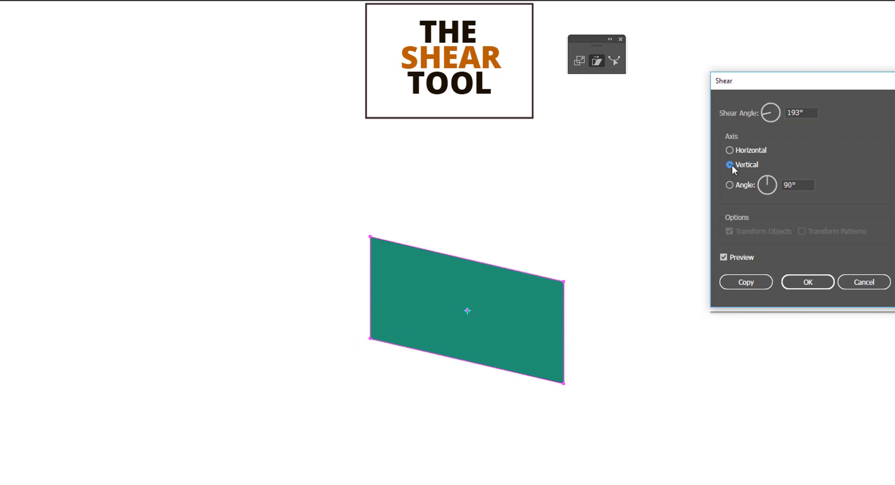
drag(776, 187, 753, 180)
click(753, 179)
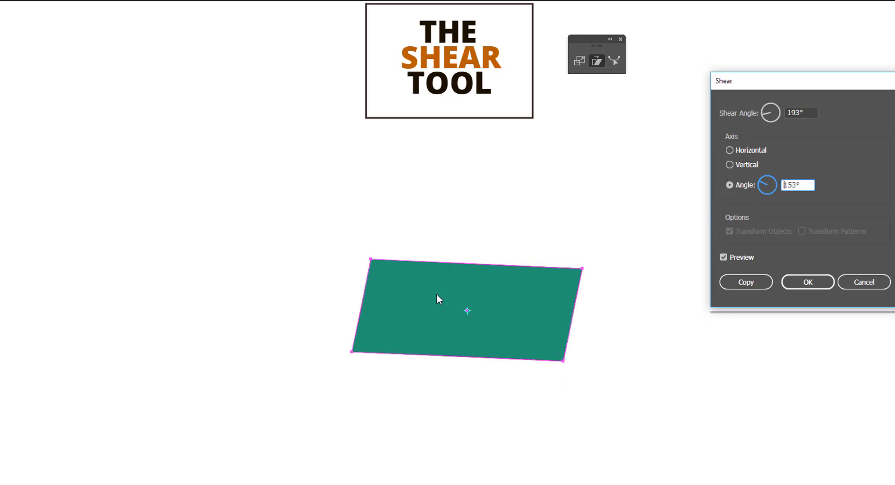
drag(771, 106, 783, 79)
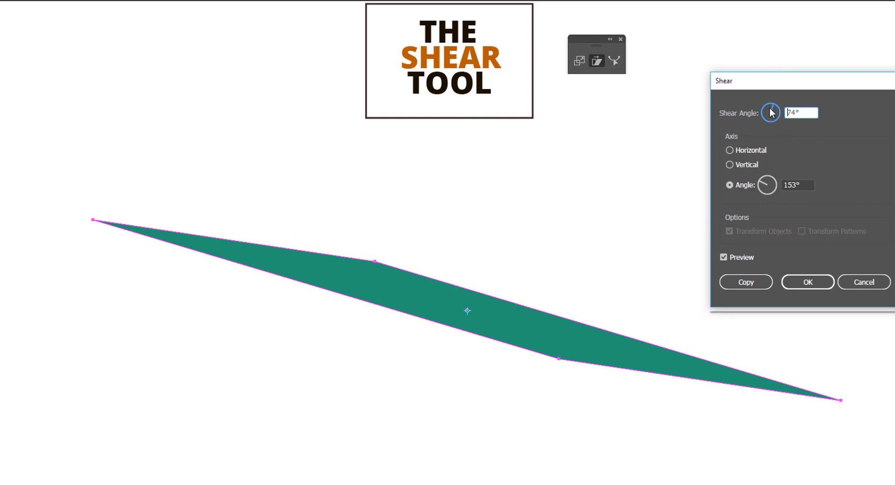
drag(771, 112, 779, 118)
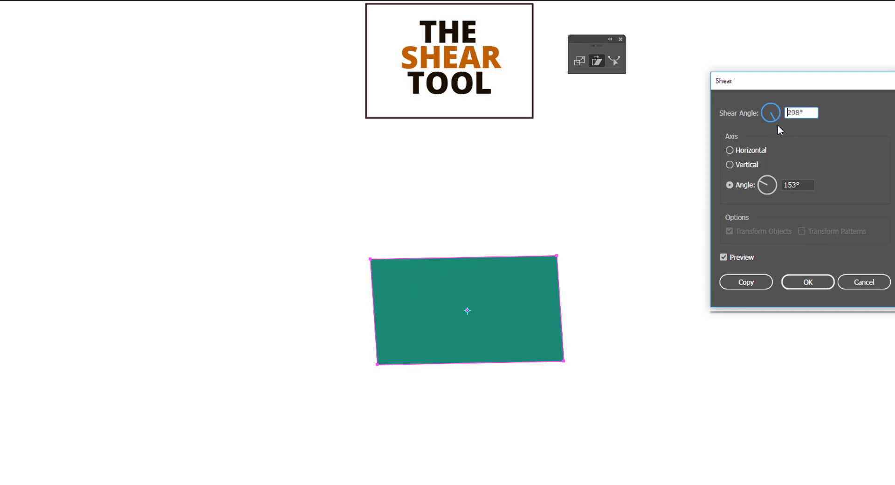
key(Down)
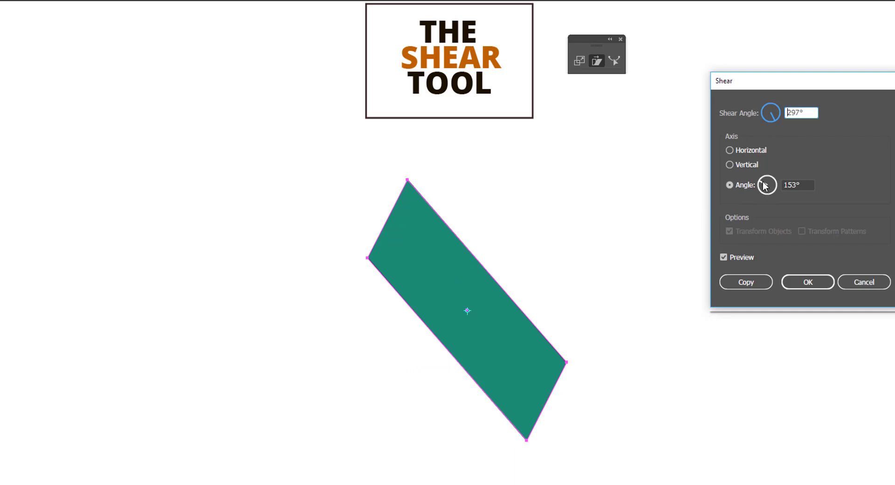
drag(765, 184, 774, 176)
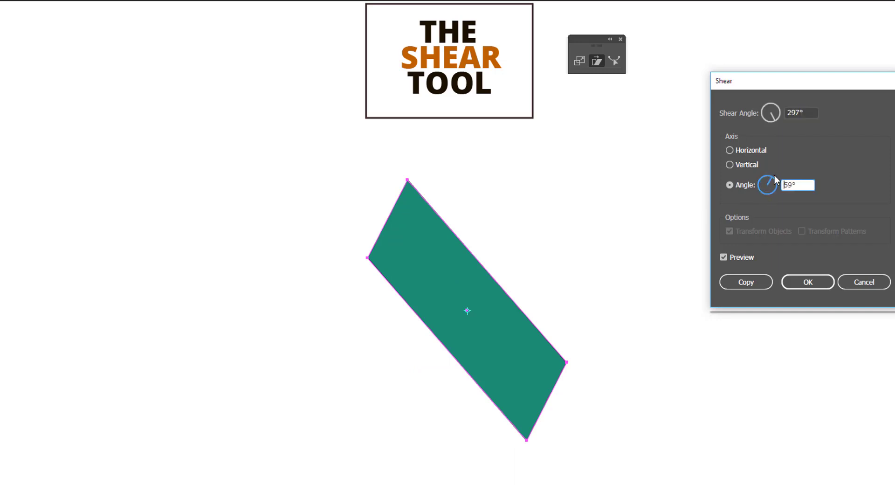
key(Down)
key(Down)
key(Down)
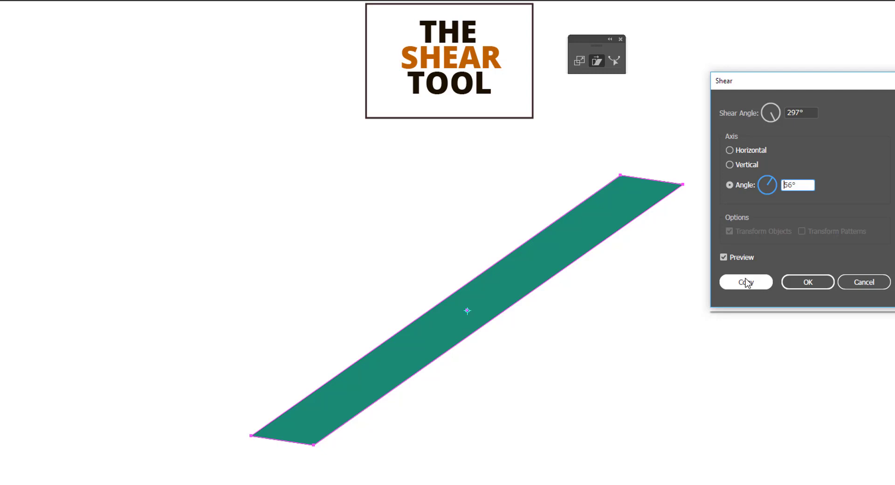
click(724, 257)
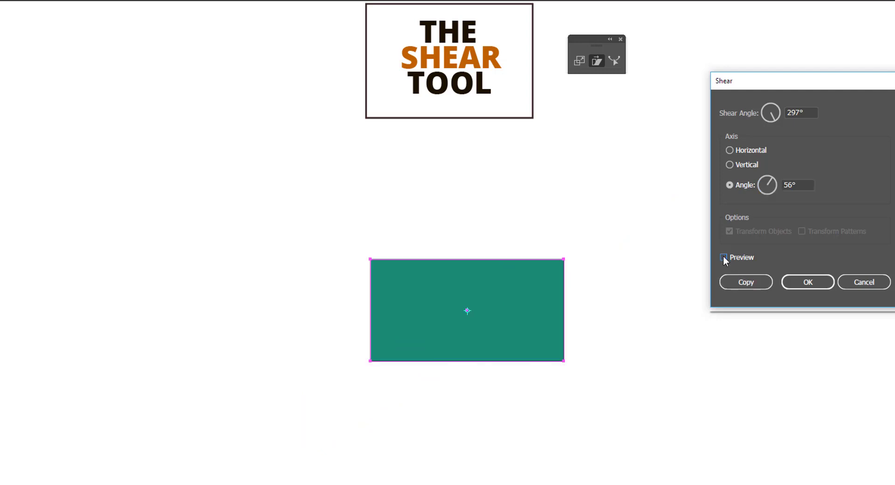
click(723, 257)
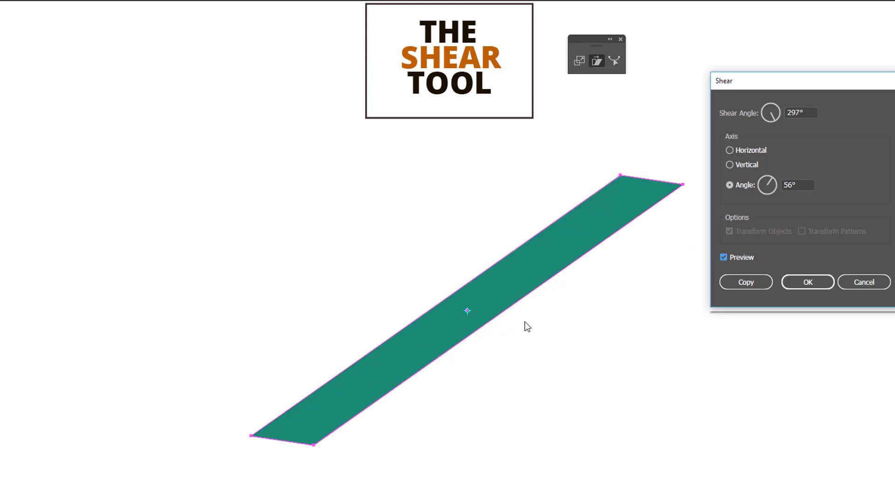
Step: Apply the shear as a copy of the rectangle and clear the selection
click(746, 282)
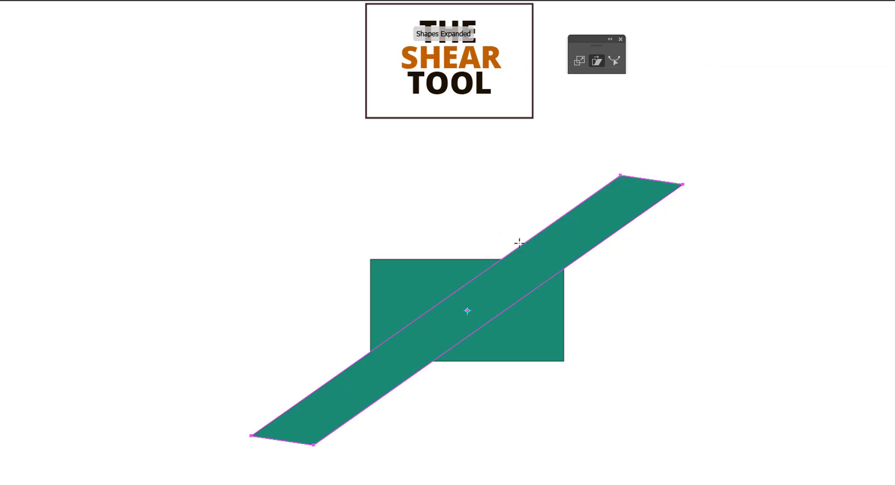
key(v)
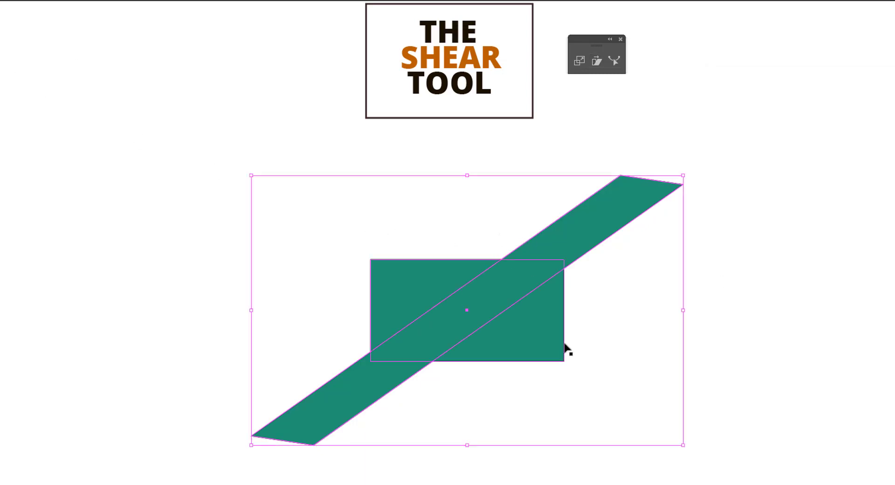
click(774, 329)
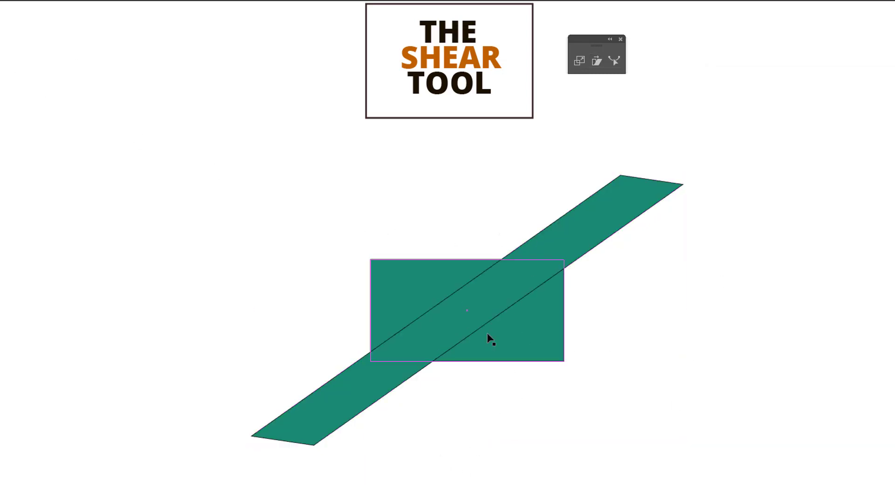
click(521, 357)
click(582, 395)
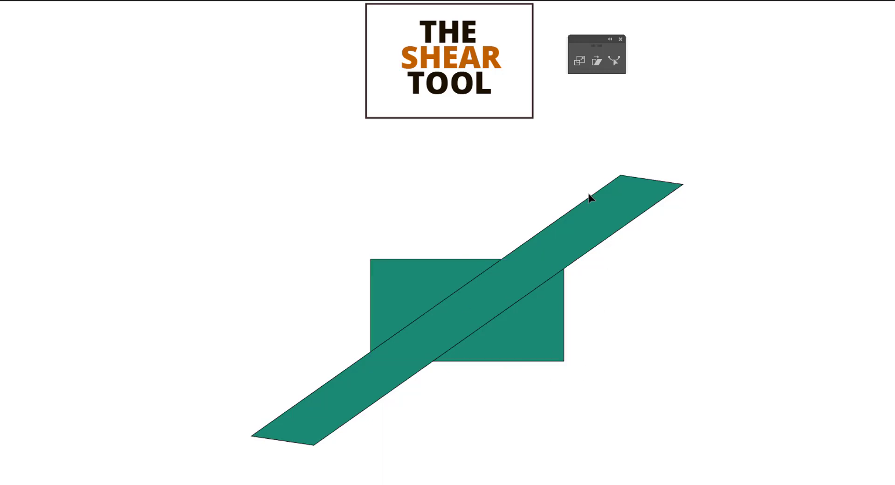
Step: Create a 5-sided teal polygon of 50 px radius to the left of the strip
click(1, 118)
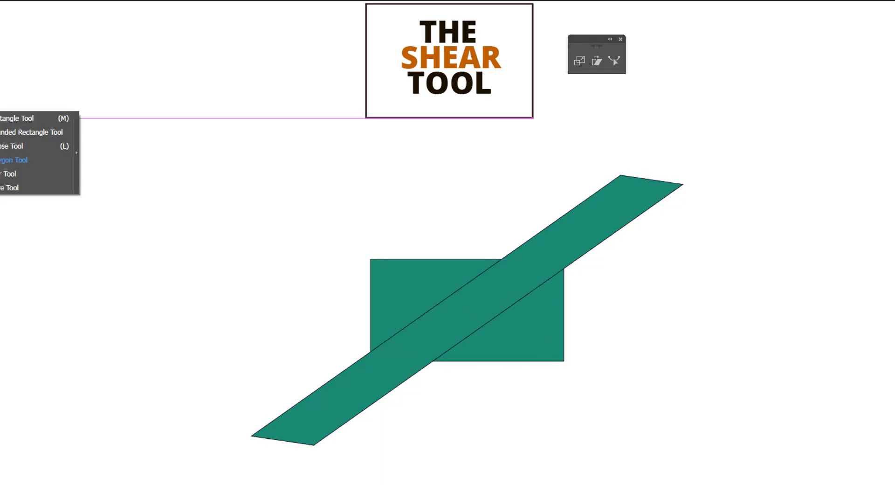
click(1, 163)
click(168, 208)
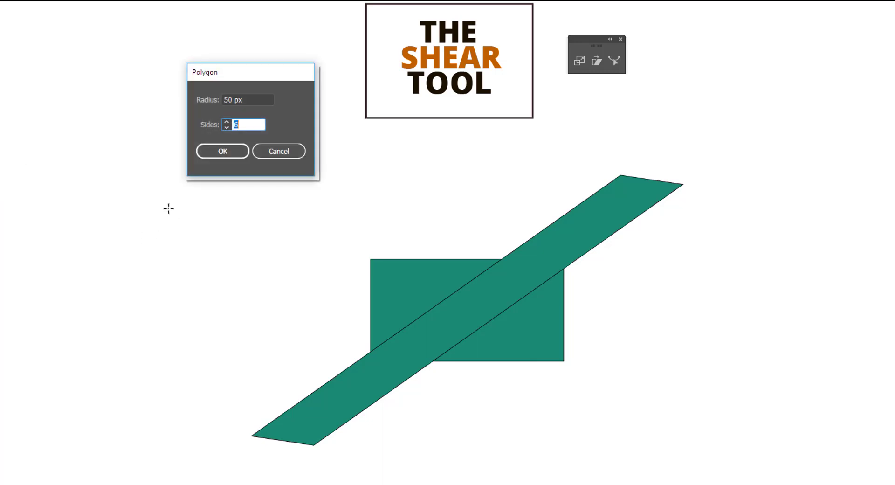
click(227, 125)
click(219, 152)
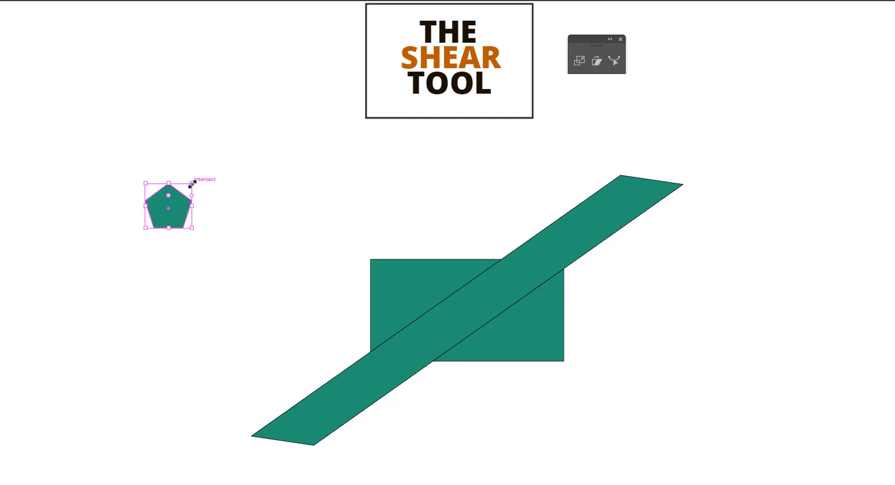
click(597, 60)
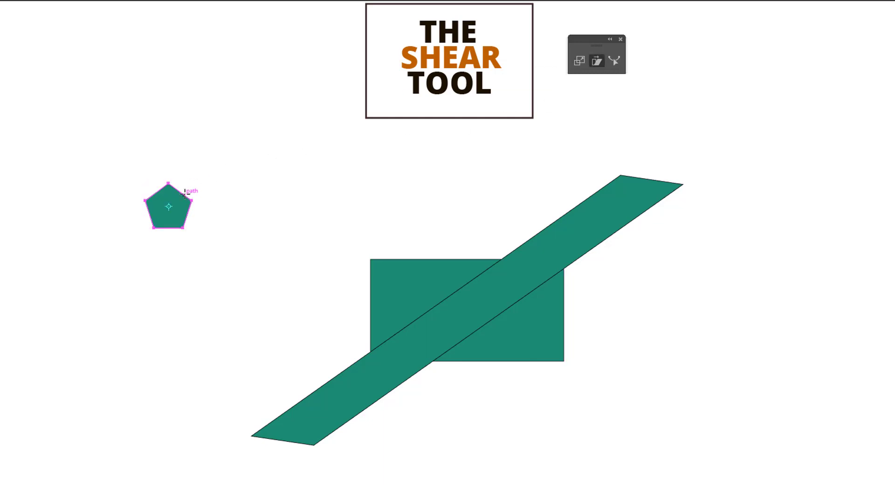
drag(168, 193, 196, 191)
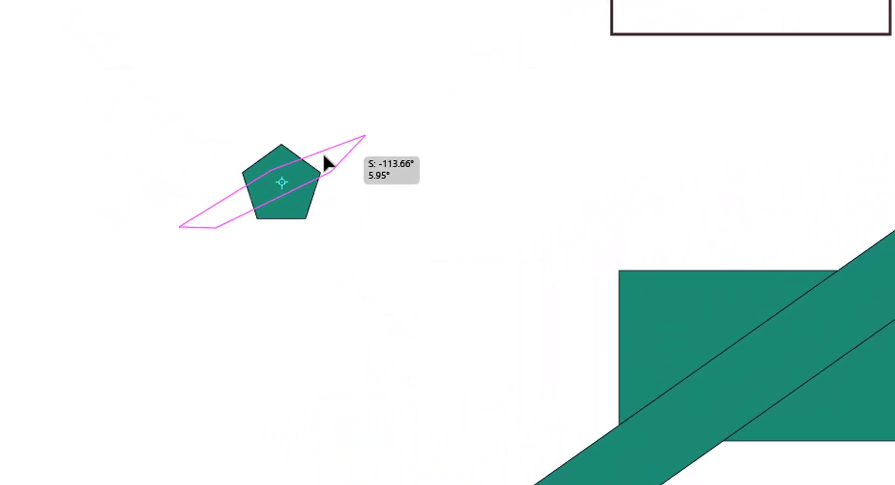
drag(324, 155, 329, 224)
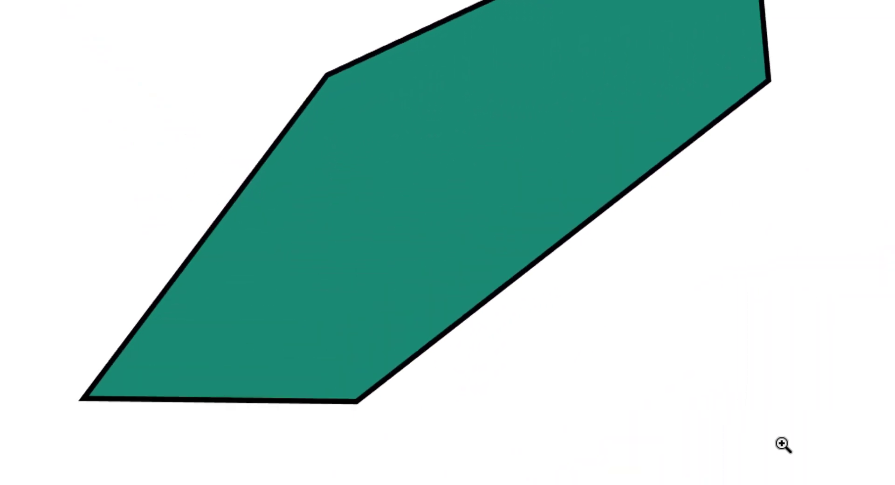
click(553, 149)
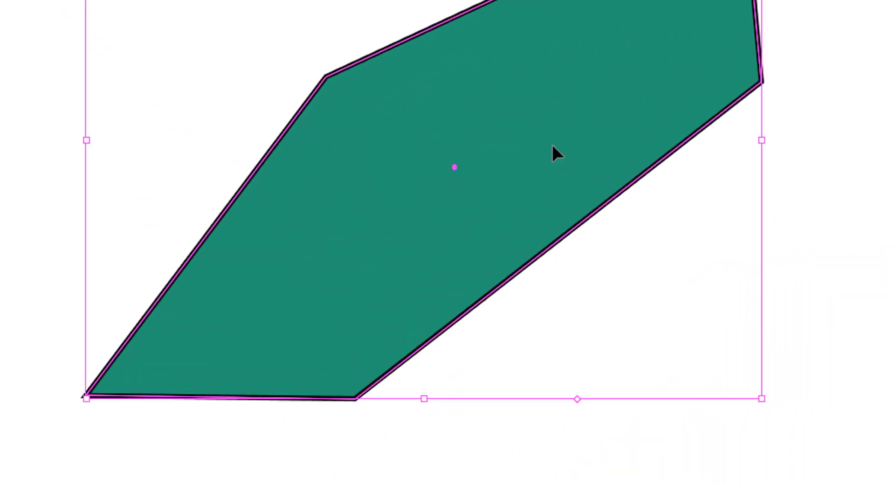
key(o)
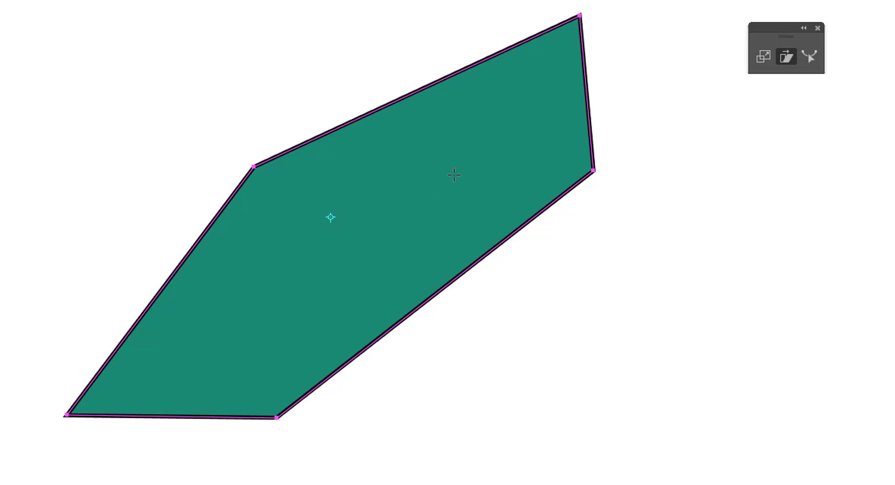
drag(454, 175, 452, 221)
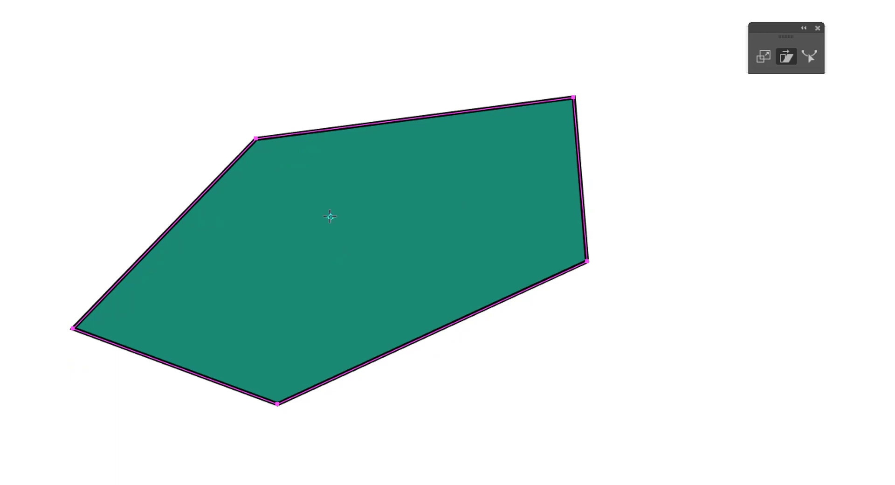
drag(330, 216, 74, 329)
drag(480, 218, 671, 317)
click(70, 327)
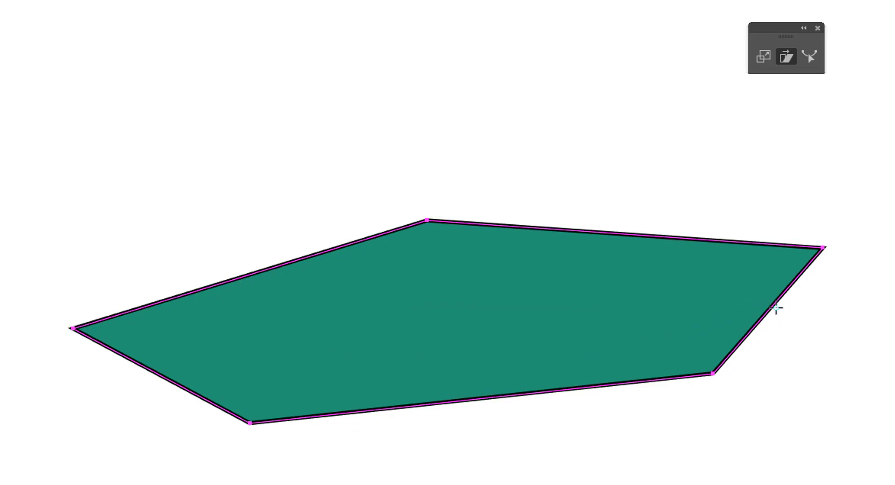
click(772, 307)
drag(673, 333, 689, 321)
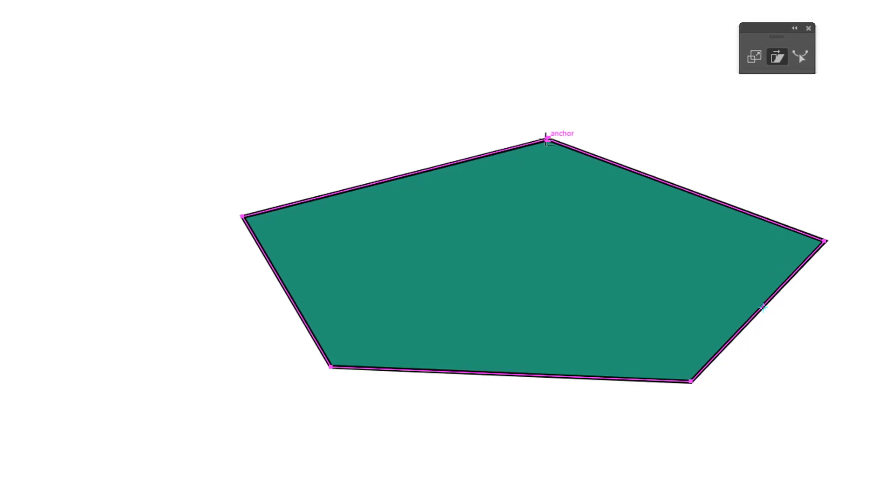
Step: Restore the regular pentagon, then copy it sheared −149.04° on a 32.01° axis and deselect
key(ctrl+z)
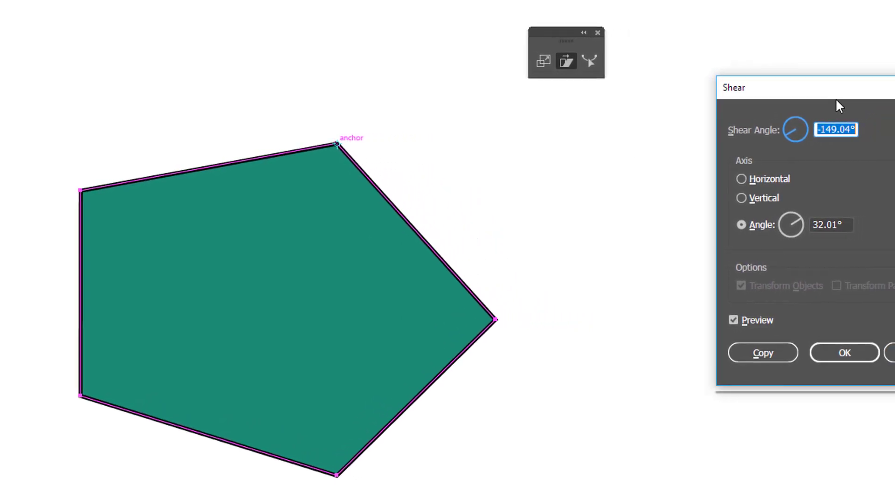
drag(836, 95, 629, 125)
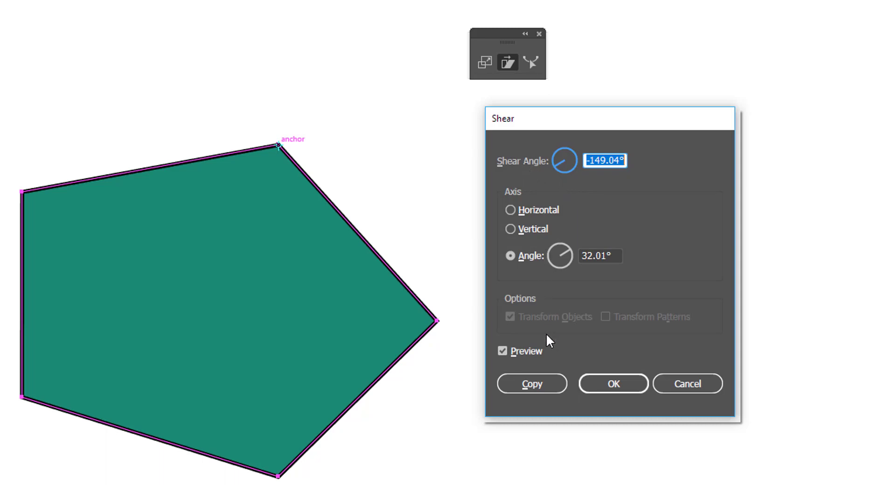
click(541, 385)
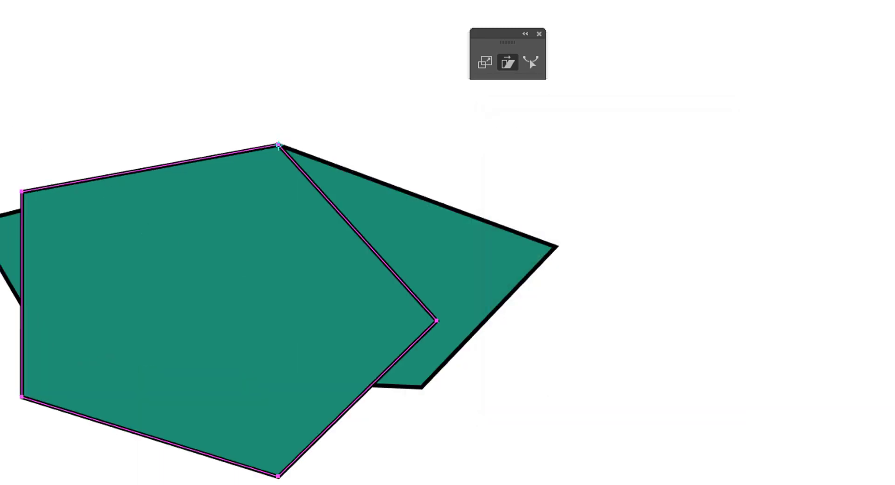
key(v)
key(ctrl+shift+a)
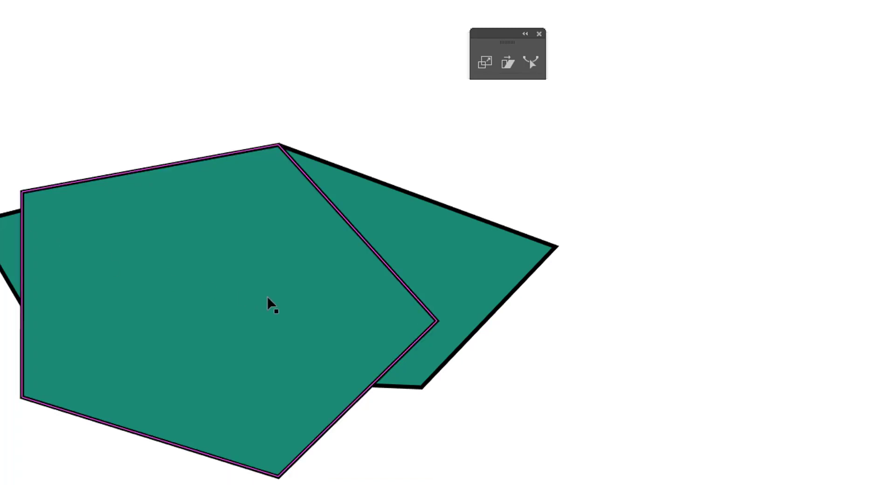